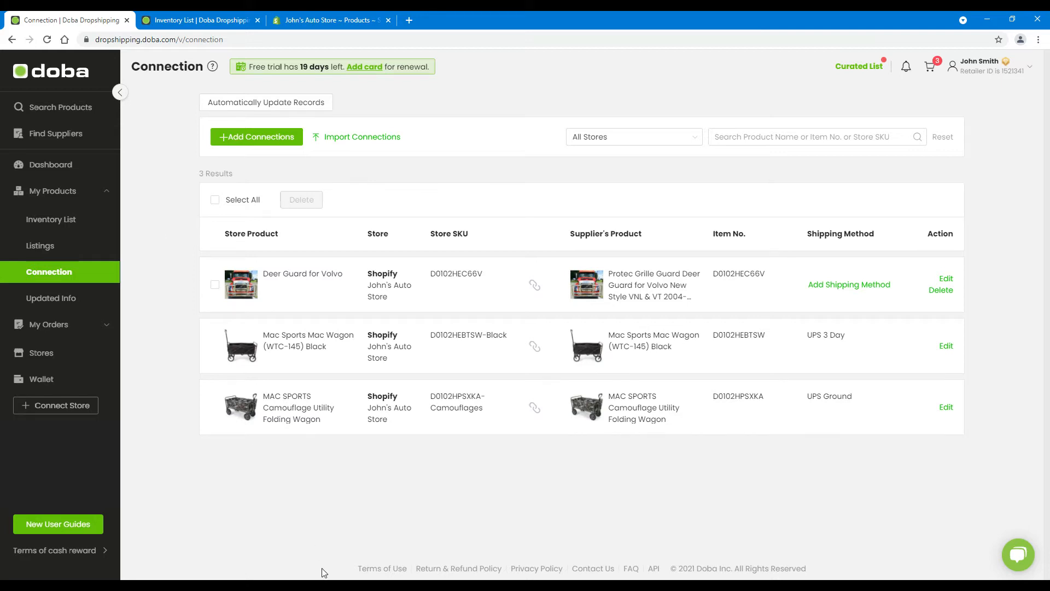
left_click(330, 585)
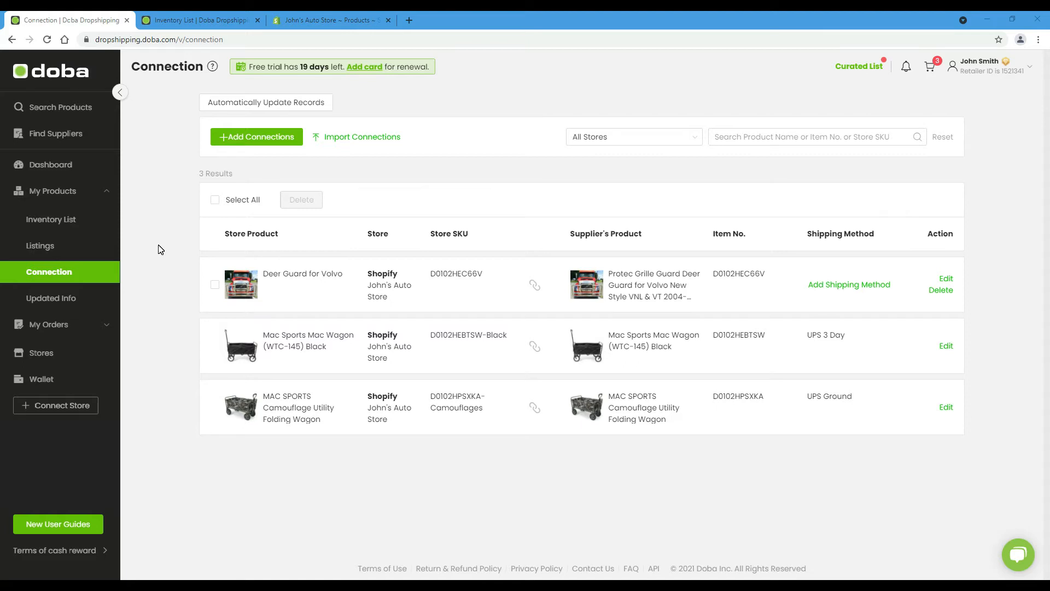
left_click(186, 350)
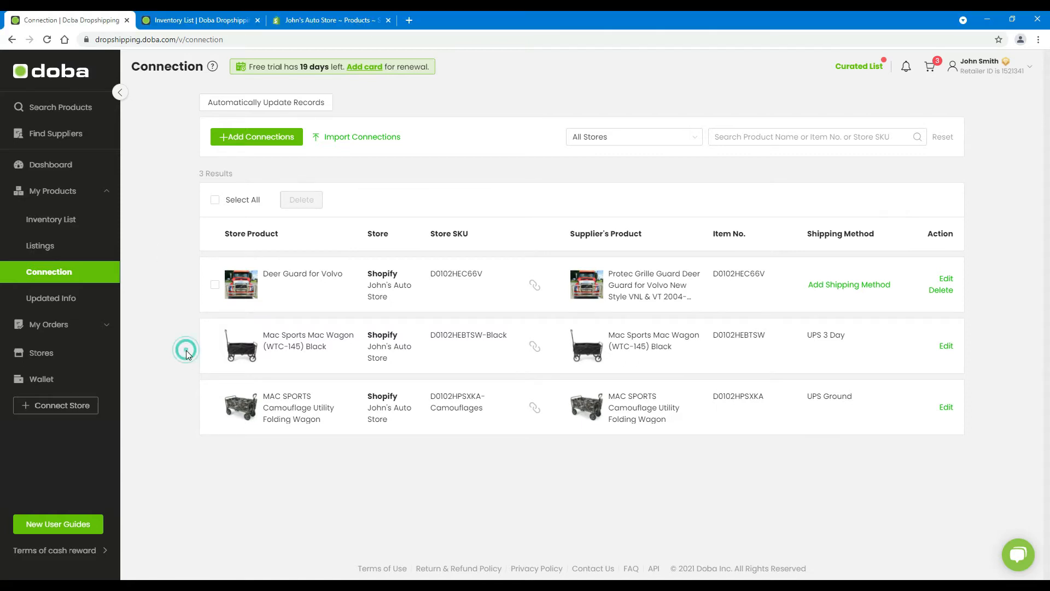
left_click(187, 406)
left_click(920, 348)
left_click(915, 407)
Step: Open the supplier's details page for the 2 Slot USB Car Charger Case Pack 48 from the inventory list in a new browser tab
left_click(189, 22)
left_click(176, 201)
left_click(430, 189)
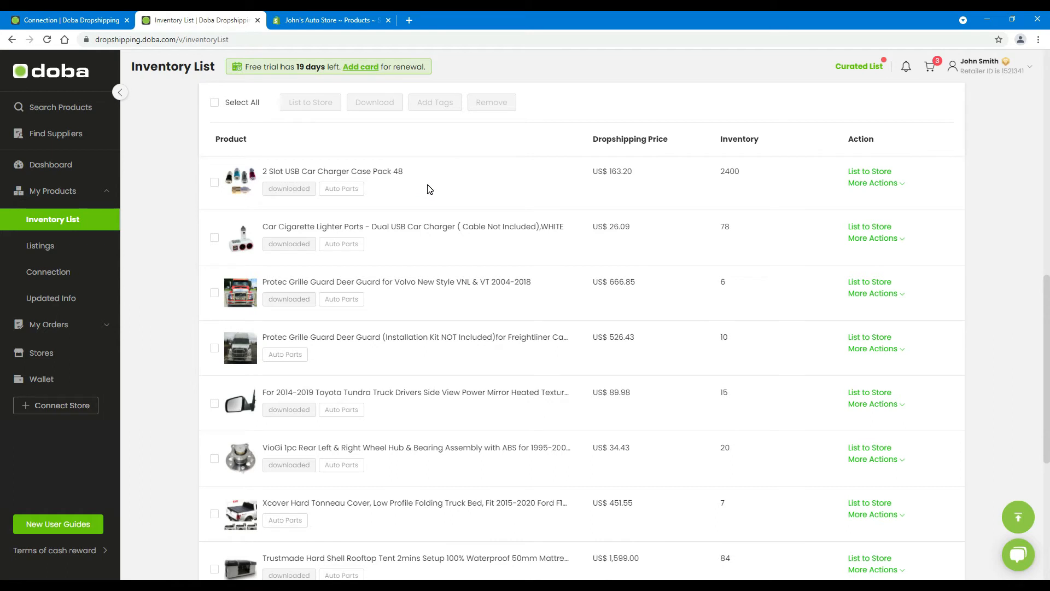
right_click(375, 172)
left_click(395, 177)
left_click(340, 22)
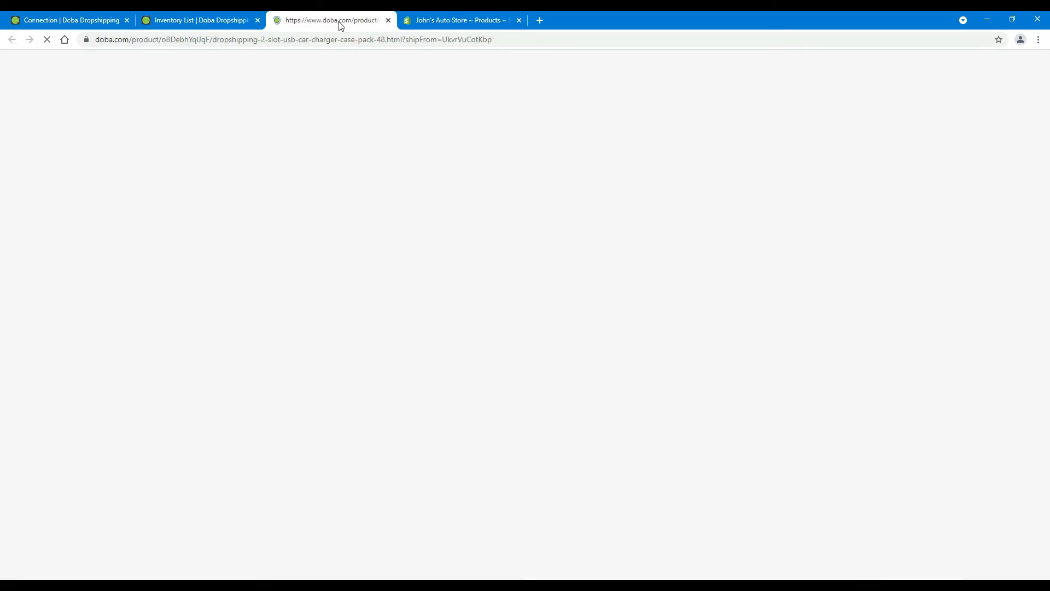
Step: Switch to the Shopify product list and open the 2 Slot USB Car Charger Case Pack 48 in a new browser tab
left_click(468, 23)
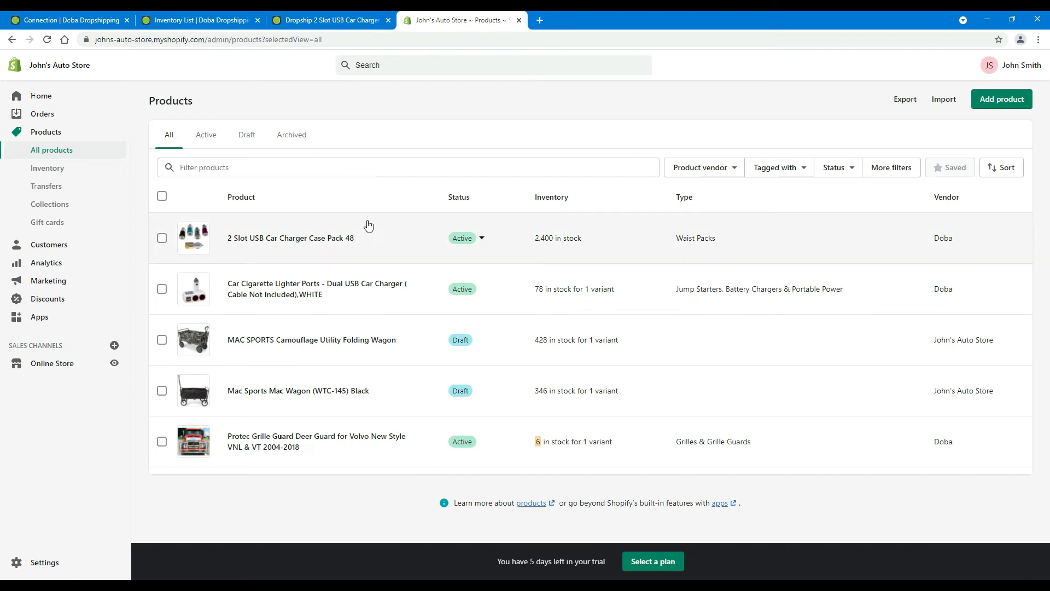
right_click(316, 242)
left_click(344, 248)
left_click(575, 21)
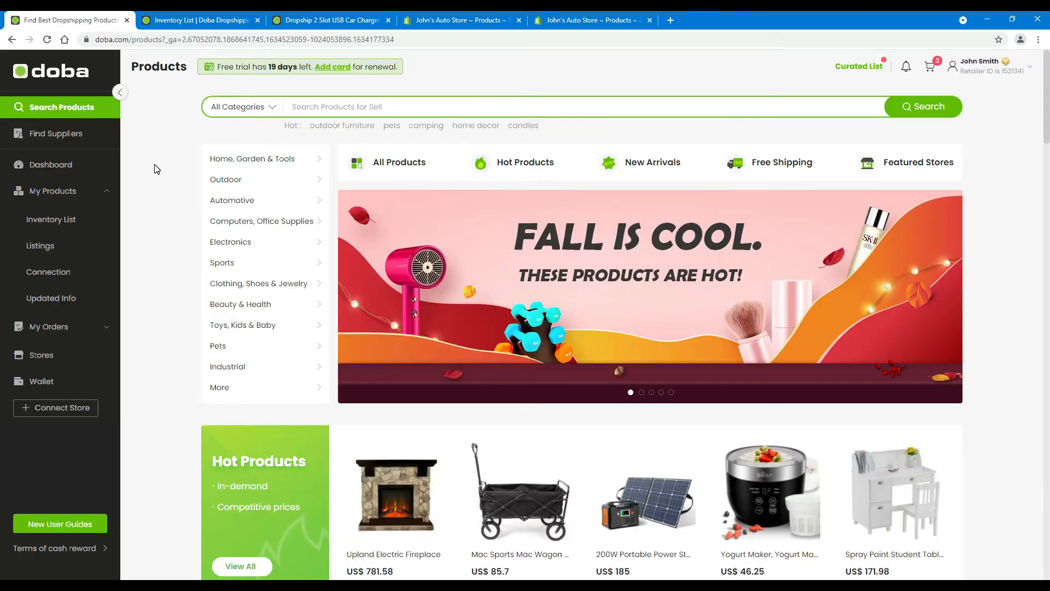
Step: Start a new sourcing connection in Doba with Shopify as the platform and John's Auto Store as the store
left_click(59, 277)
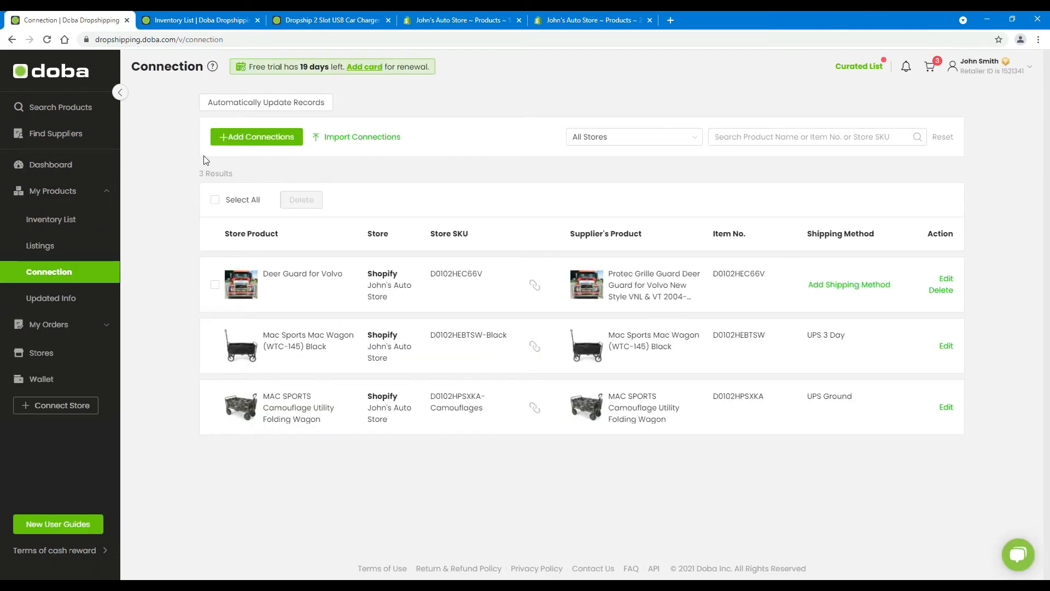
left_click(260, 137)
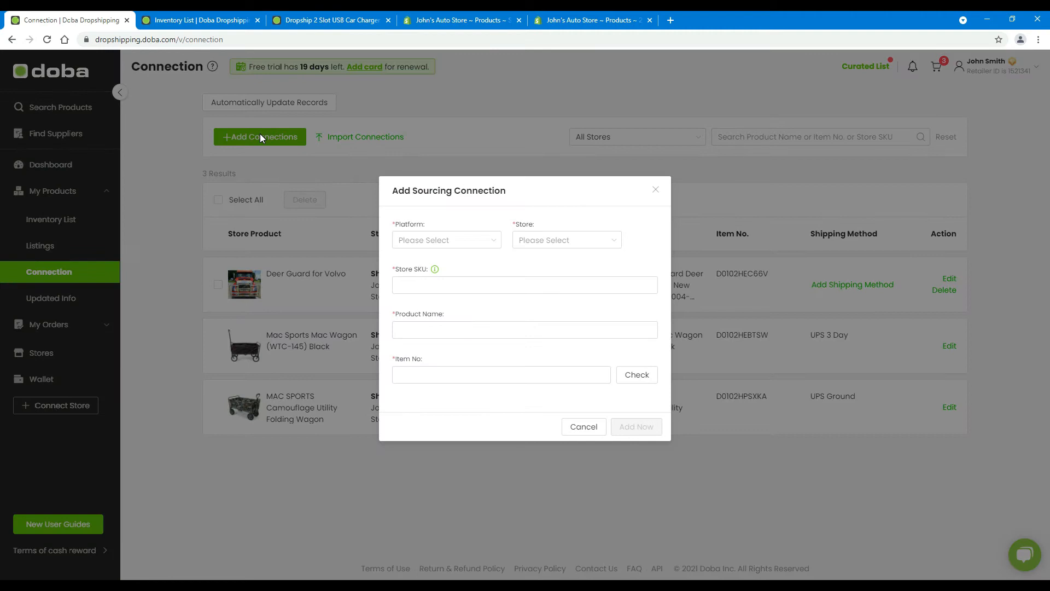
left_click(457, 244)
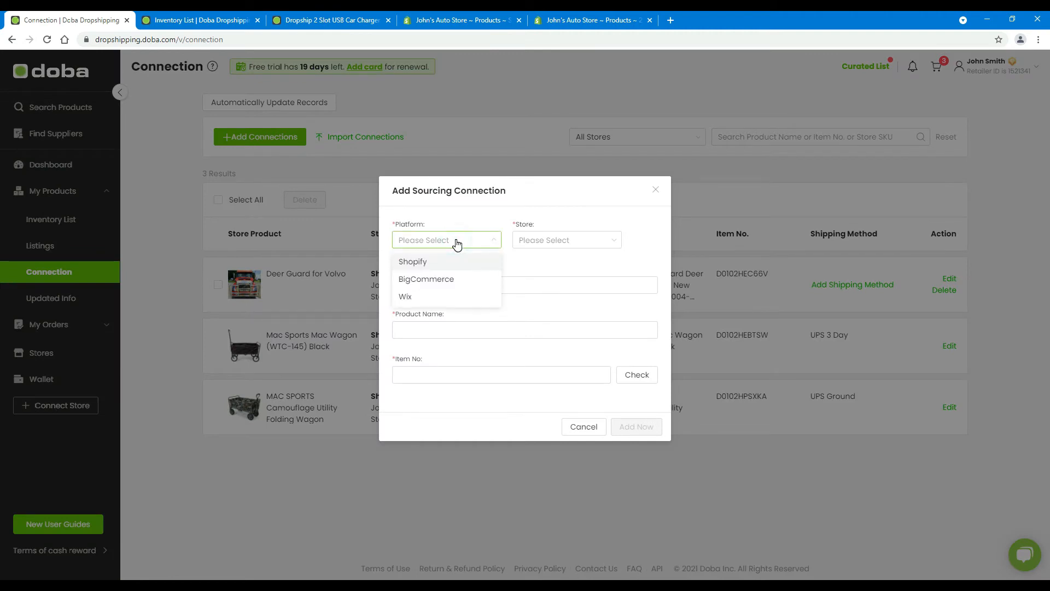
left_click(434, 265)
left_click(573, 242)
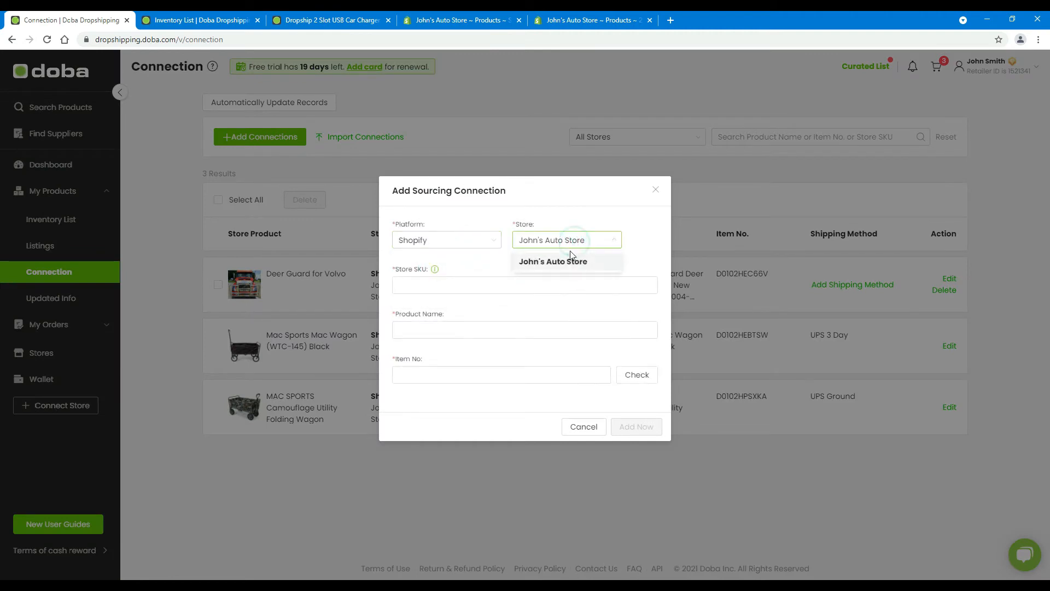
left_click(568, 262)
Step: Copy the car charger's SKU D0102HXCQMG from its Shopify product page into the new connection's Store SKU
left_click(484, 286)
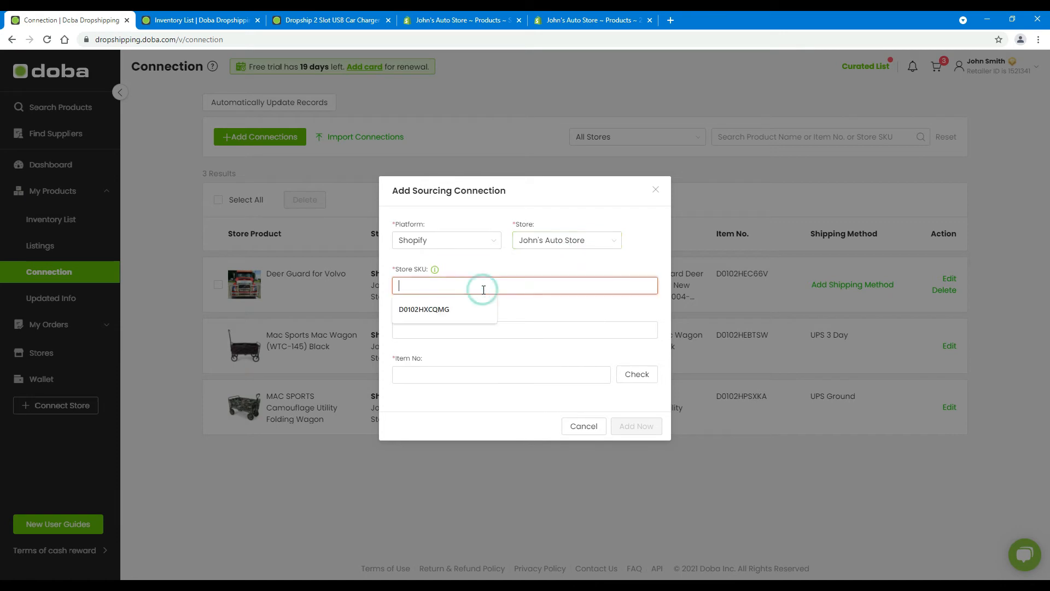
left_click(588, 20)
scroll(578, 89, "down", 7)
double_click(457, 371)
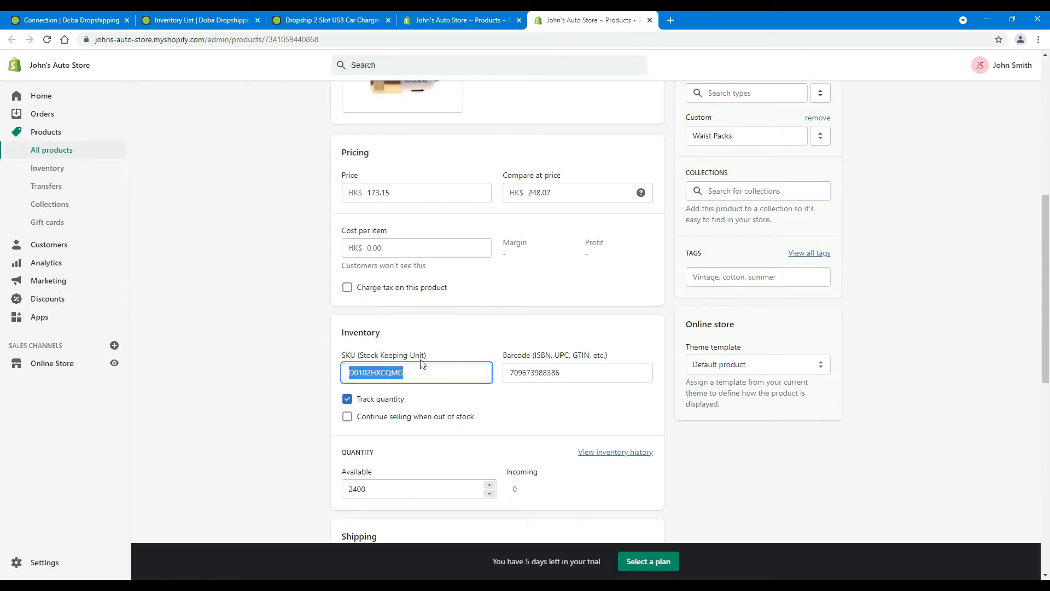
left_click(88, 21)
left_click(417, 285)
type("D0102HXCQMG")
Step: Copy the Shopify title "2 Slot USB Car Charger Case Pack 48" into the new connection's Product Name
left_click(588, 21)
scroll(487, 272, "up", 7)
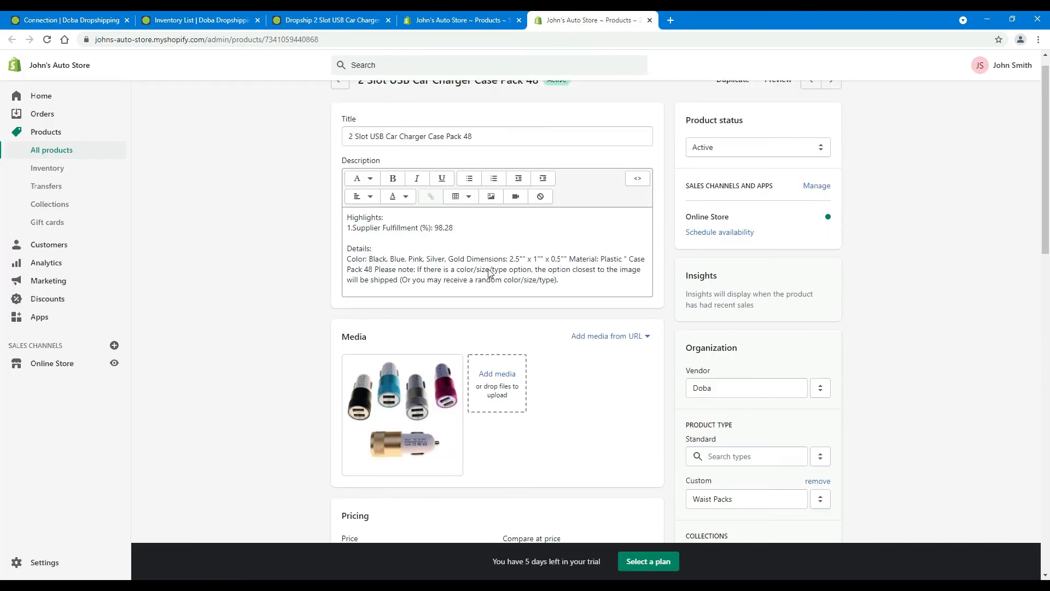
left_click_drag(486, 155, 348, 155)
key("ctrl+c")
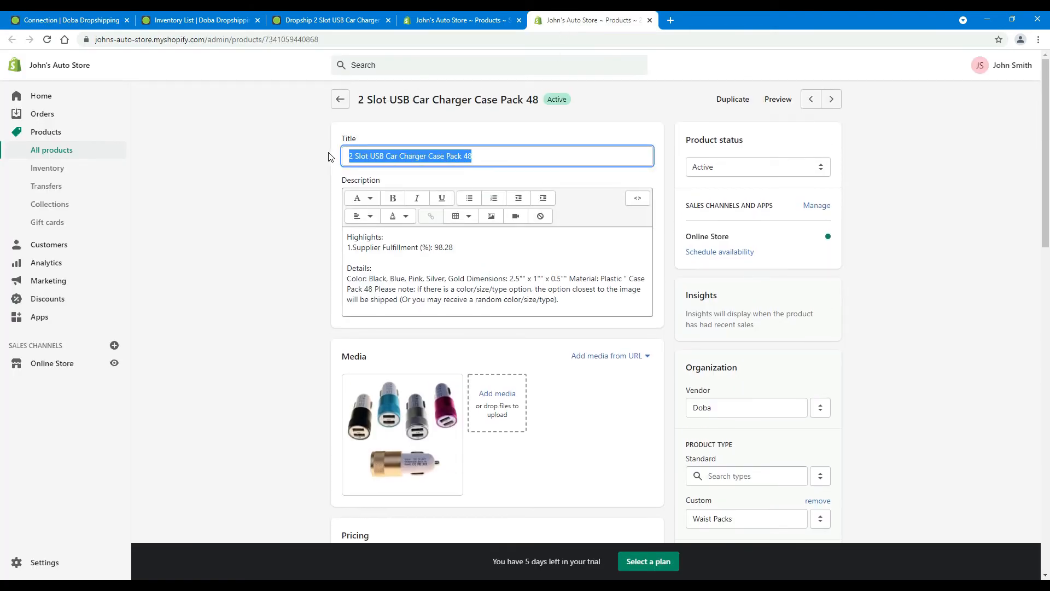
left_click(93, 20)
left_click(432, 329)
key("ctrl+v")
Step: Copy item number D0102HXCQMG from the Doba product details page into the new connection's Item No. and check it
left_click(324, 20)
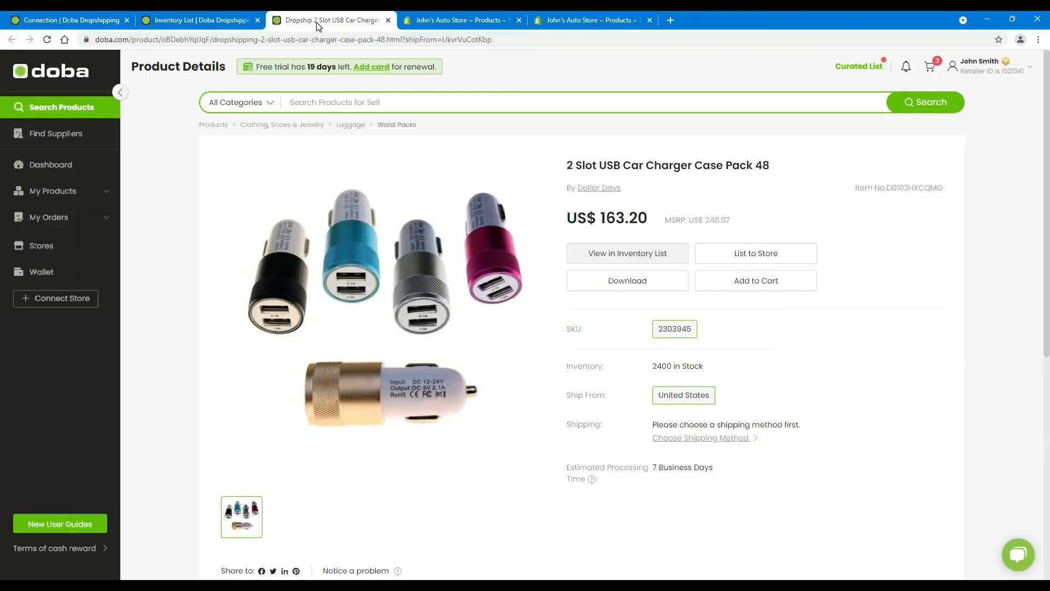
left_click(877, 197)
left_click_drag(955, 188, 889, 189)
key("ctrl+c")
left_click(107, 20)
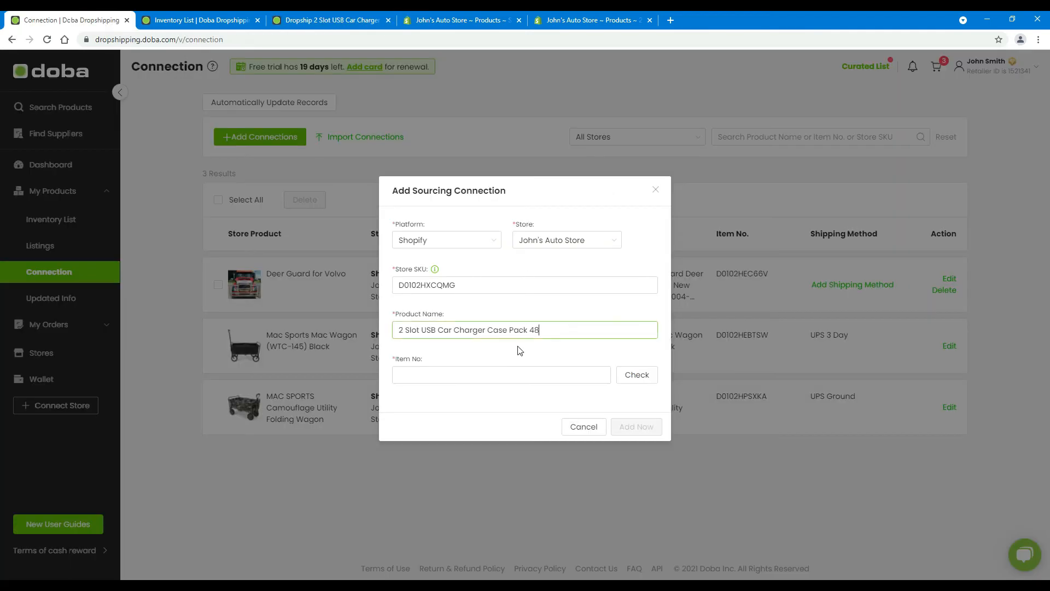
left_click(466, 371)
key("ctrl+v")
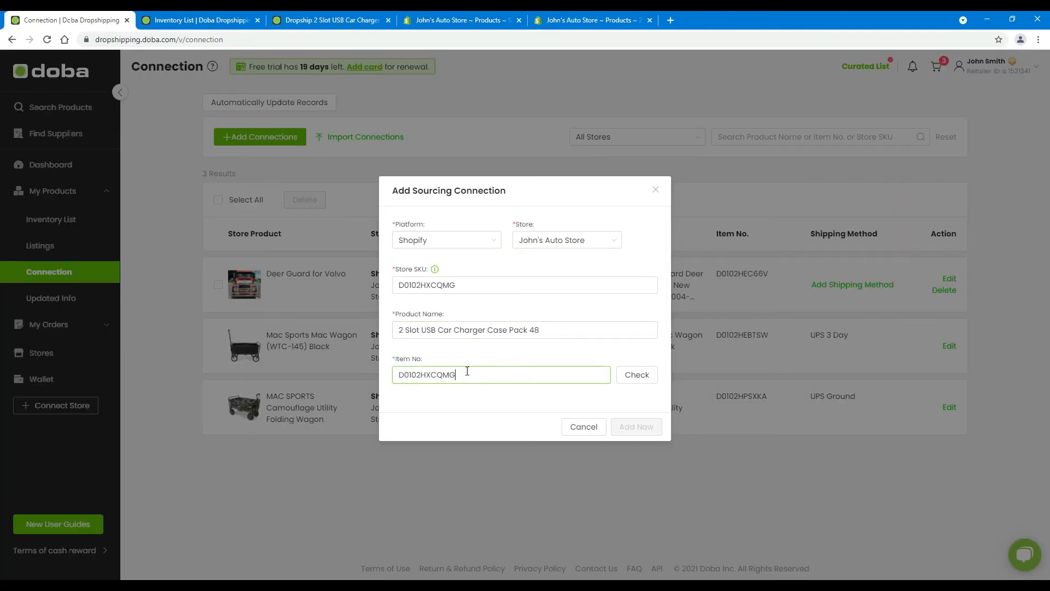
left_click(643, 379)
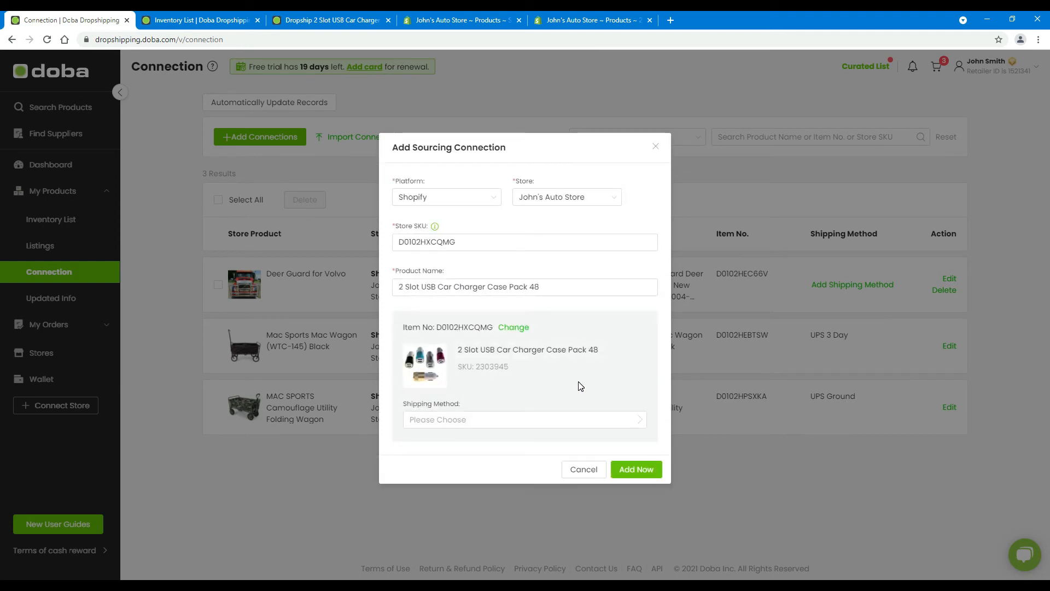
left_click(530, 422)
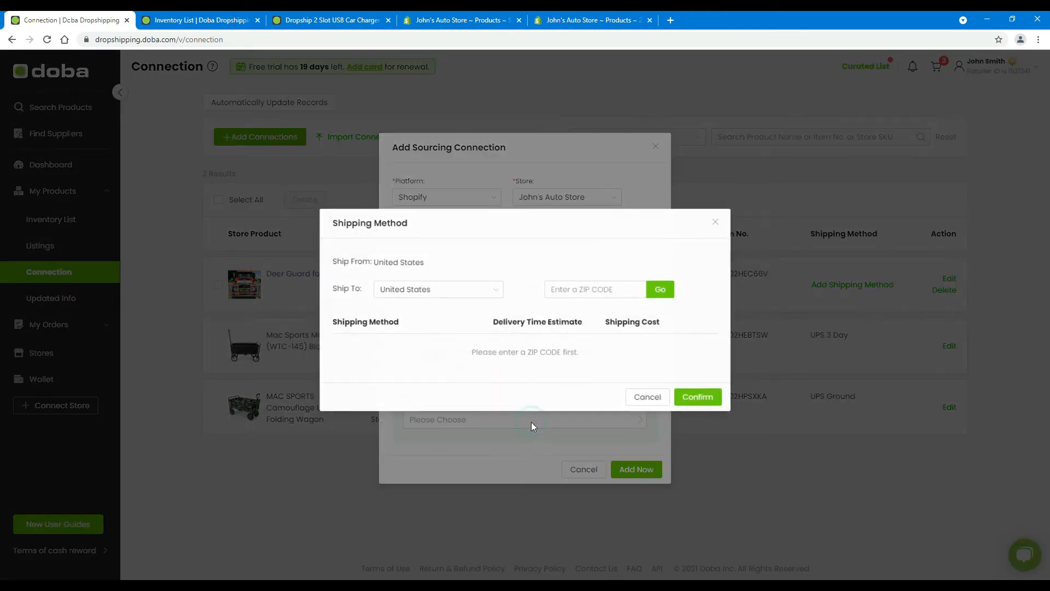
left_click(594, 287)
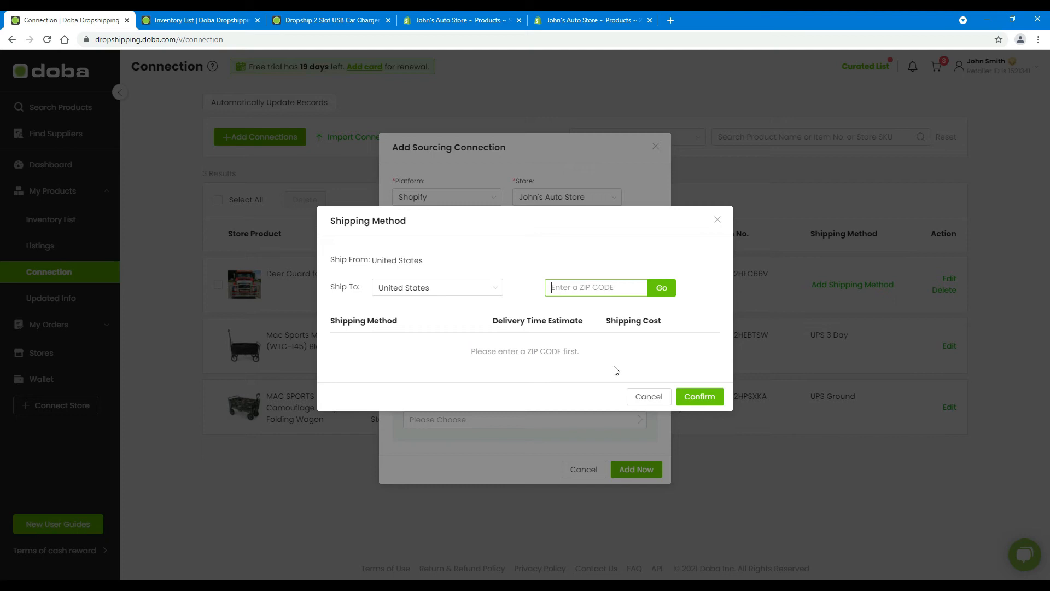
left_click(647, 396)
Step: Add the car charger's sourcing connection without a shipping method and return to the connection list
left_click(635, 477)
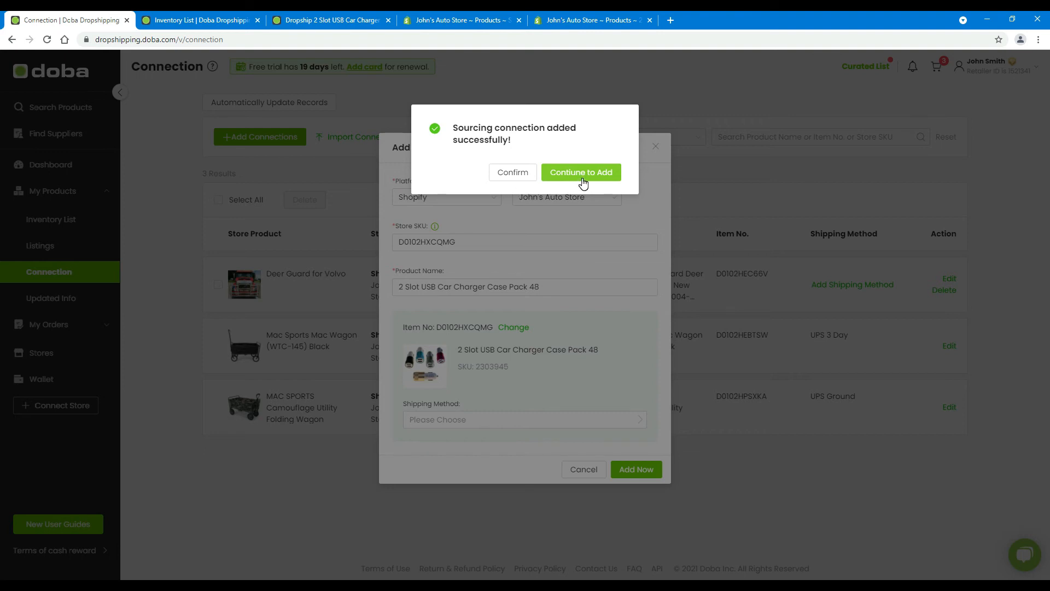
left_click(513, 174)
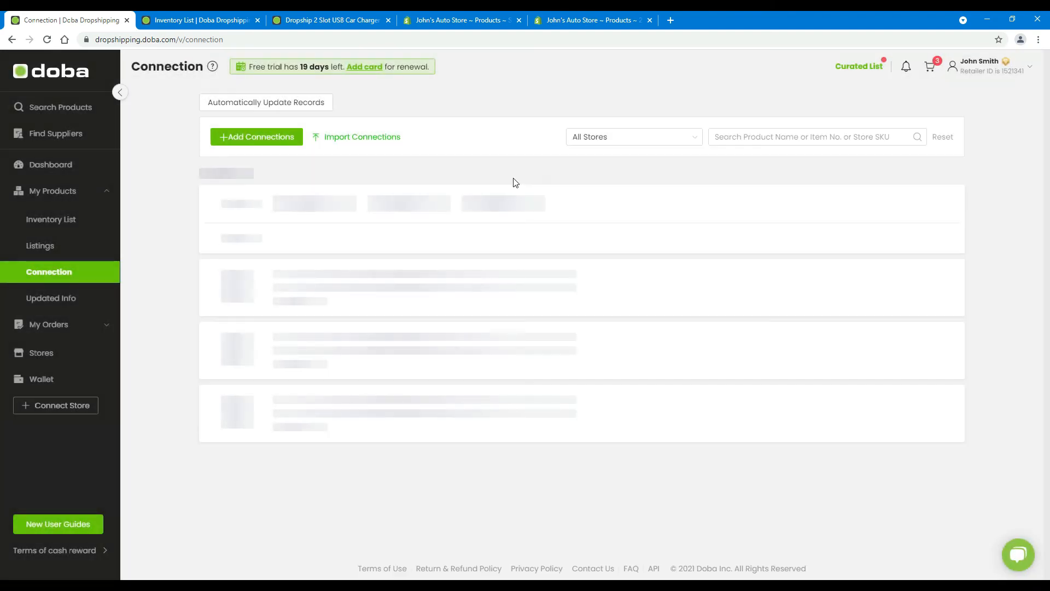
left_click(183, 281)
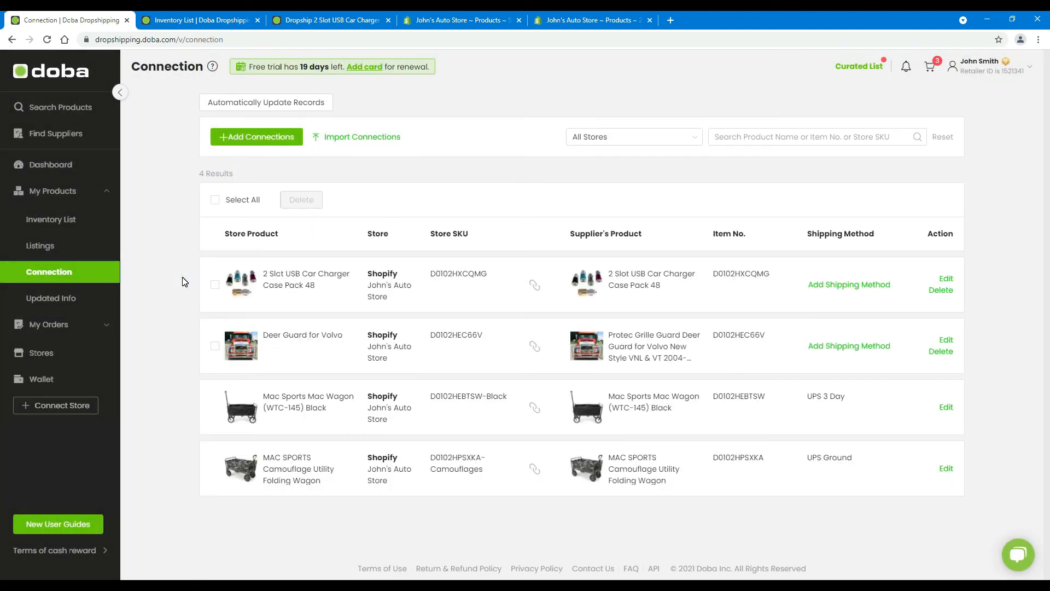
left_click(947, 279)
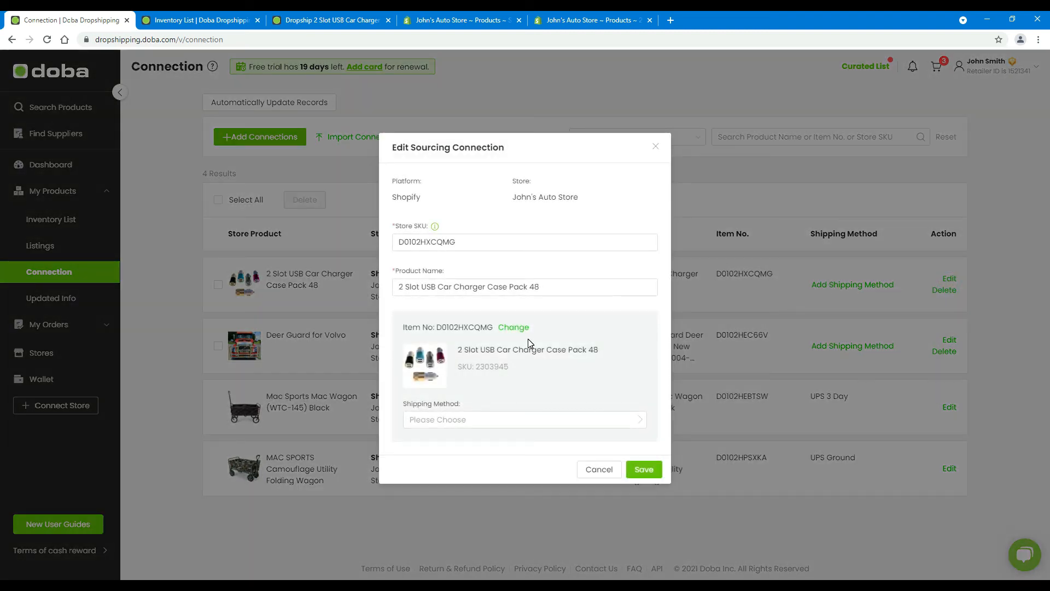
left_click(522, 327)
left_click(476, 375)
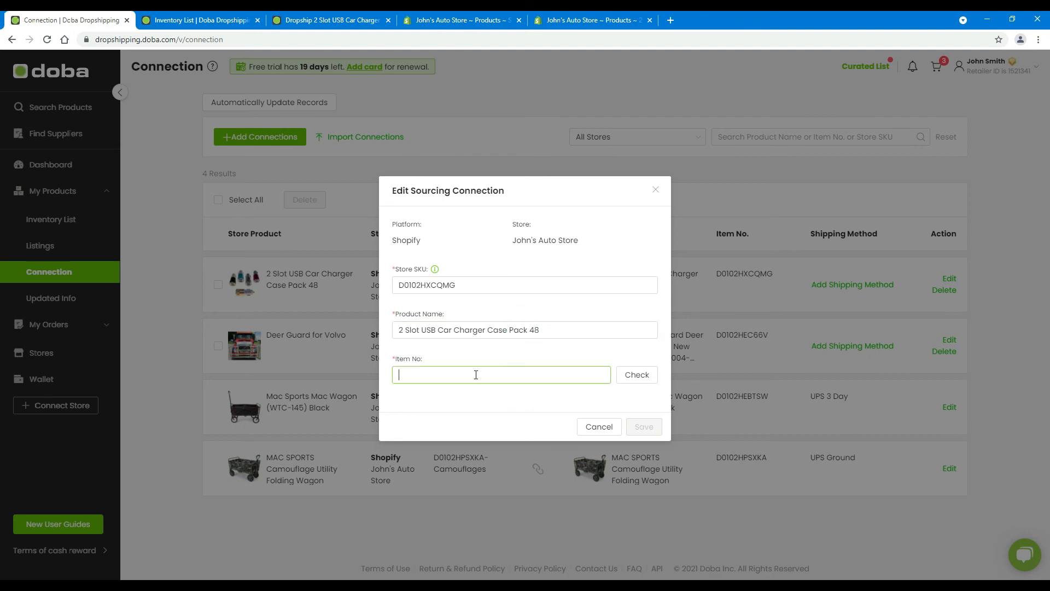
left_click(473, 284)
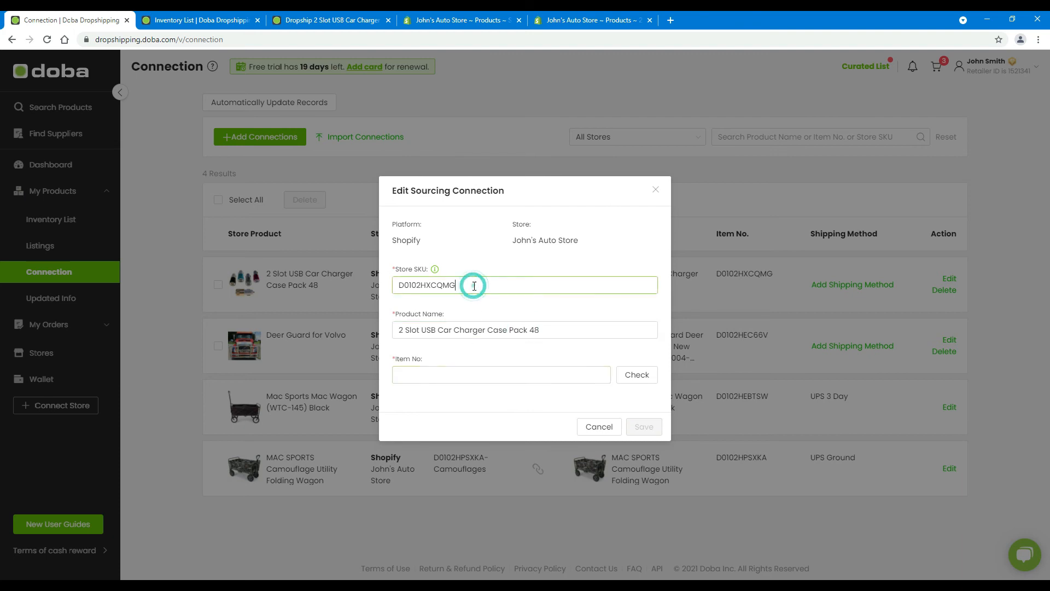
left_click(560, 331)
left_click(519, 377)
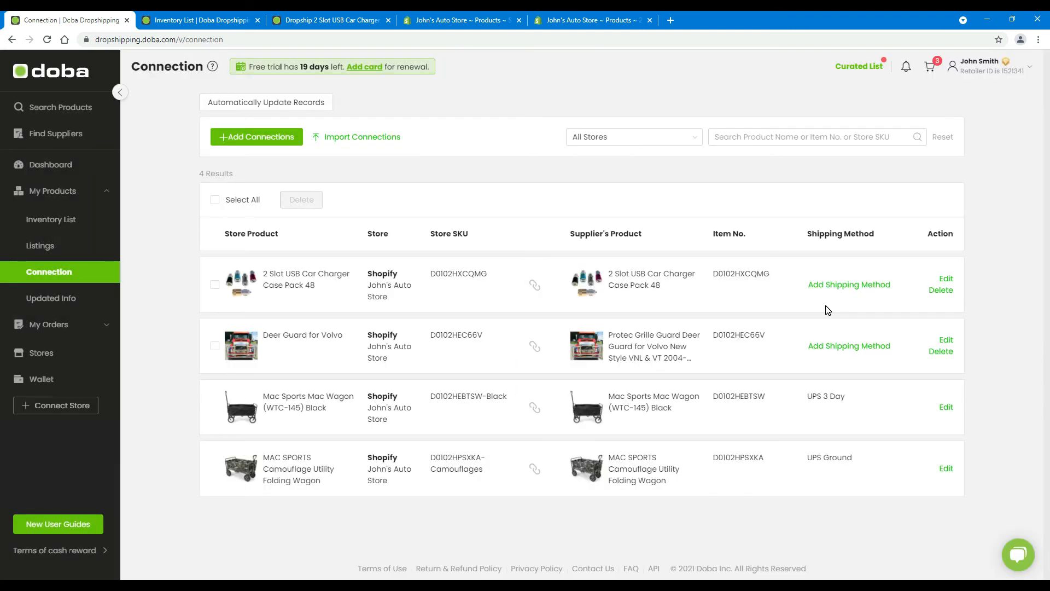
Step: Set the car charger connection's shipping method to UPS Ground for United States ZIP code 90001 and save it
left_click(852, 286)
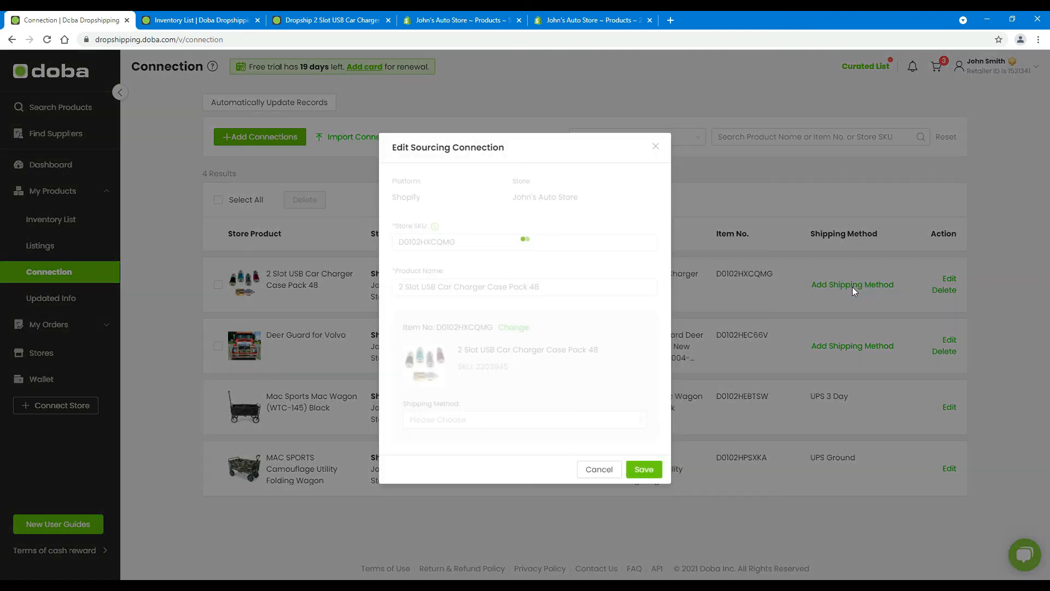
left_click(514, 420)
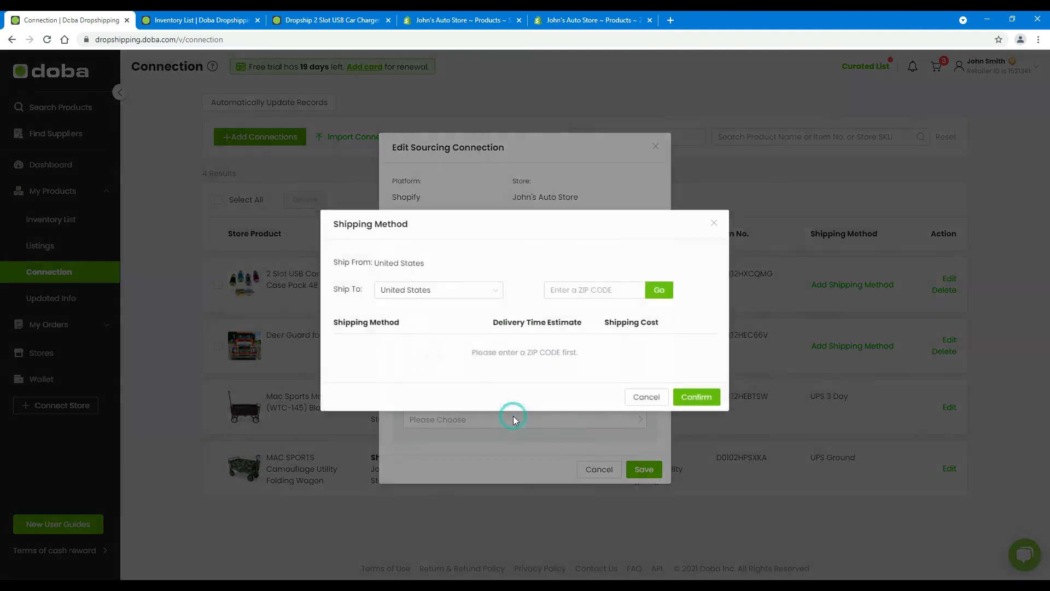
left_click(607, 287)
type("90001")
left_click(663, 288)
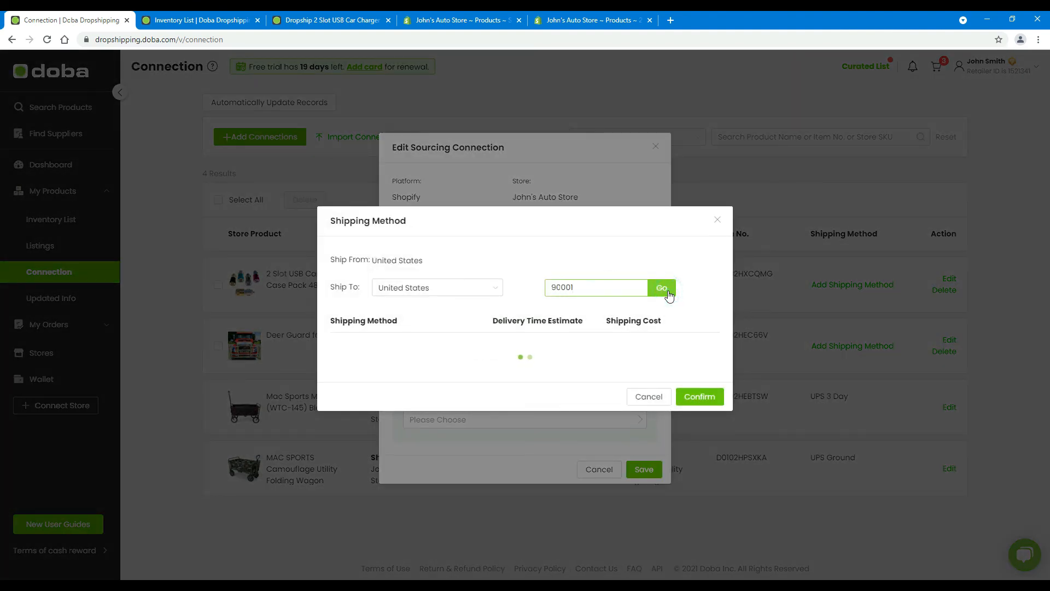
left_click(692, 403)
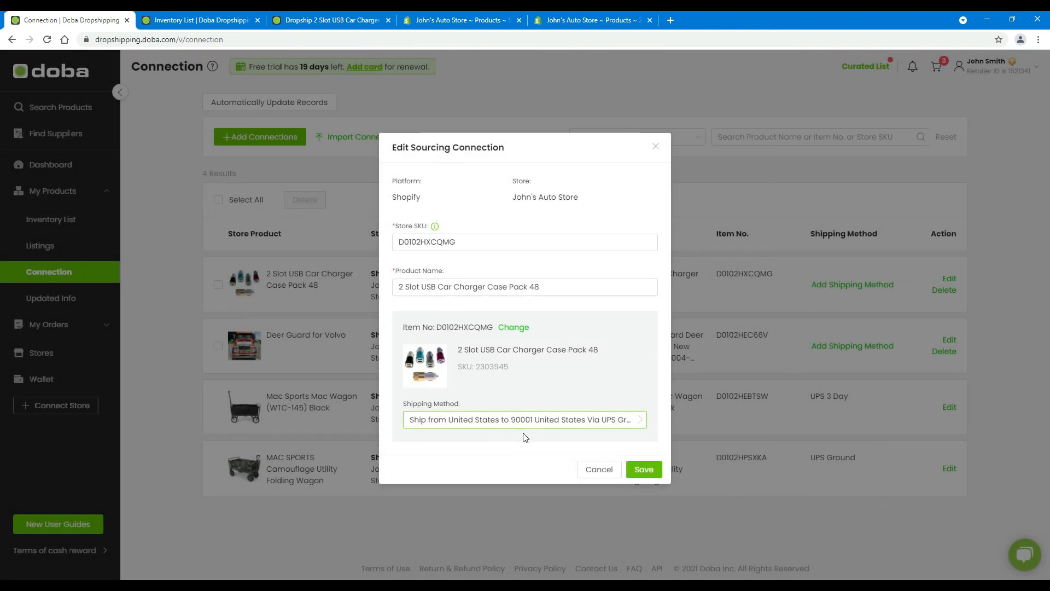
left_click(644, 466)
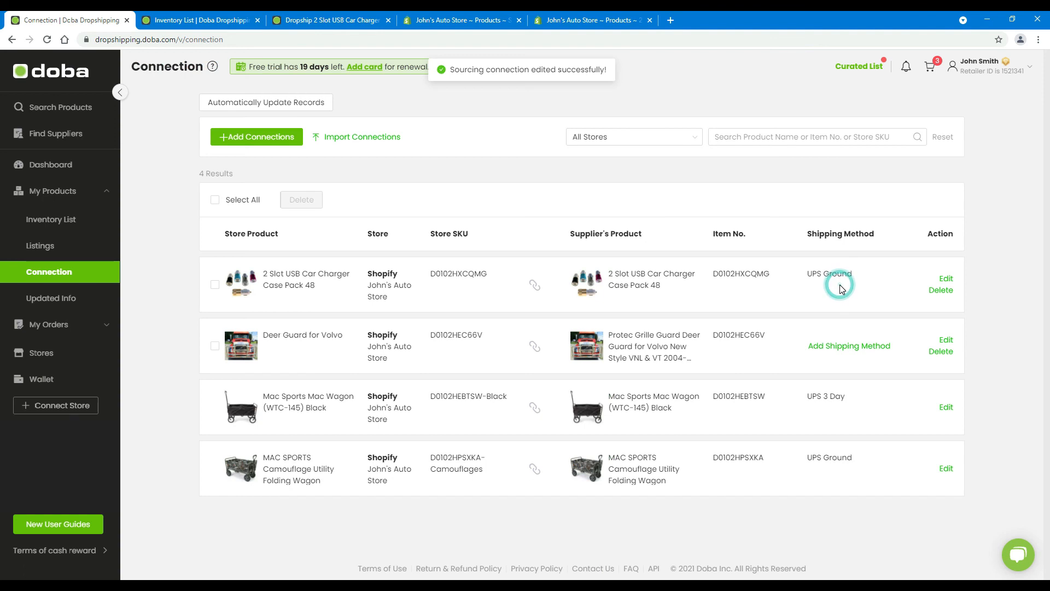
left_click(941, 351)
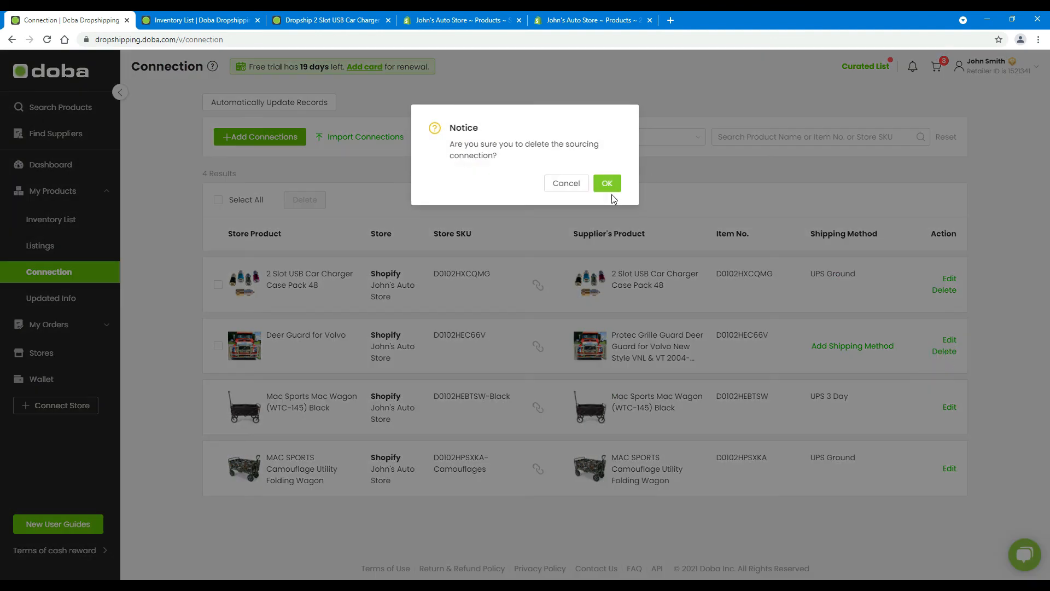
left_click(575, 183)
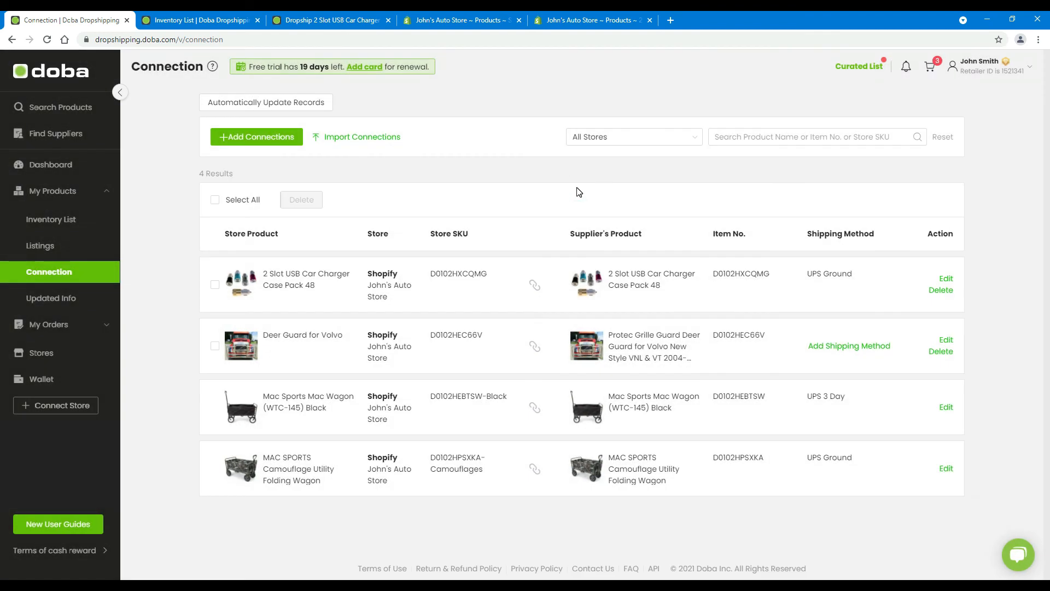
left_click(214, 285)
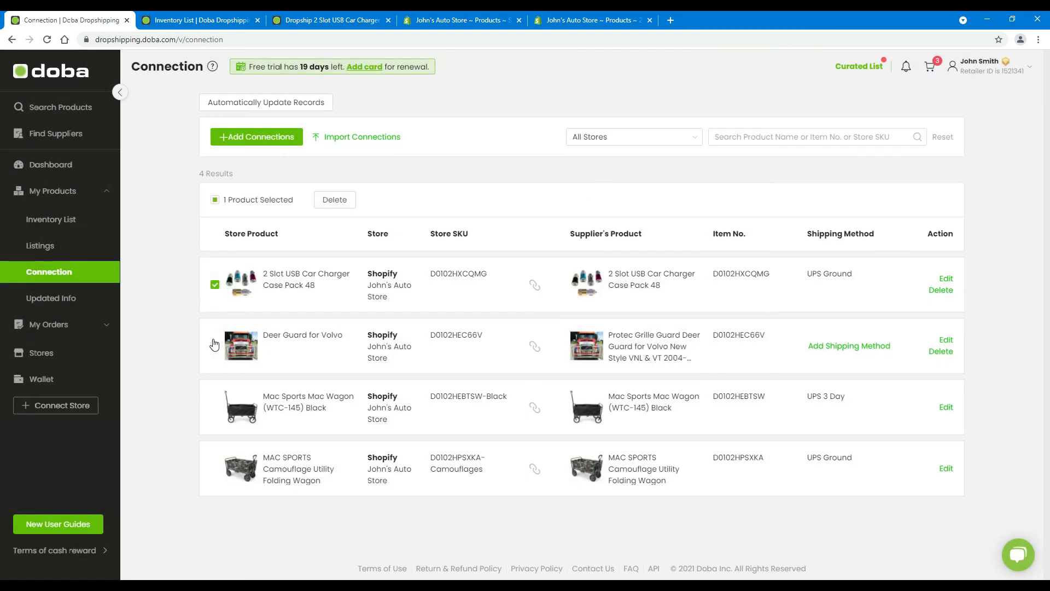
left_click(214, 348)
left_click(339, 206)
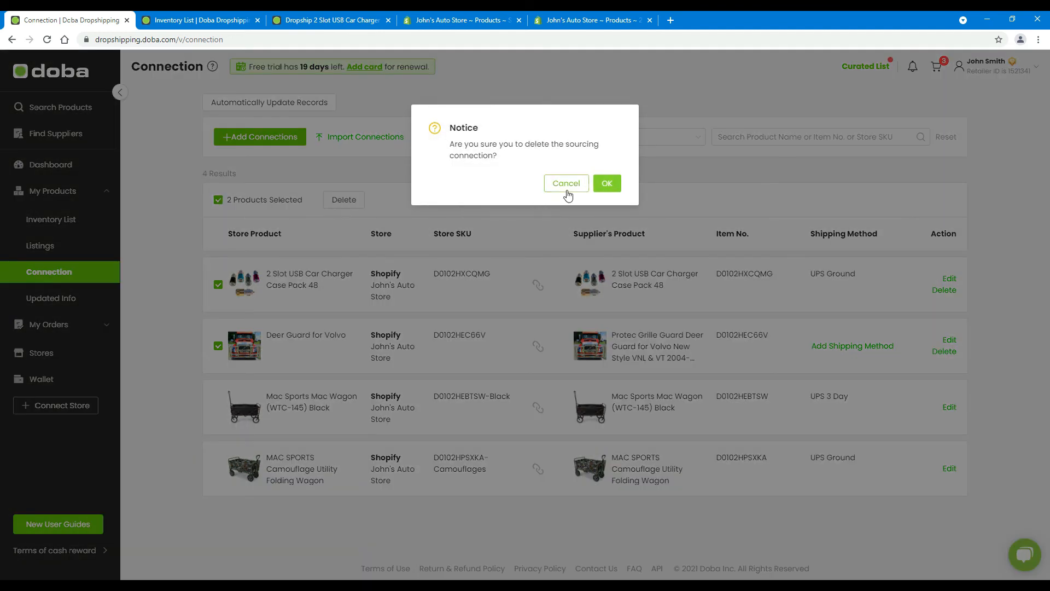
left_click(567, 189)
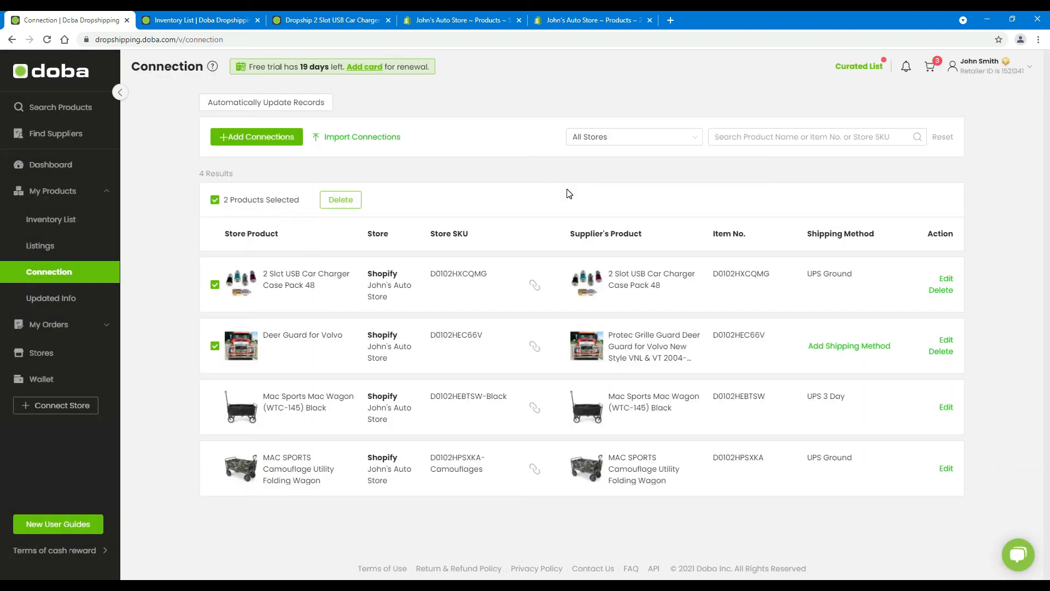